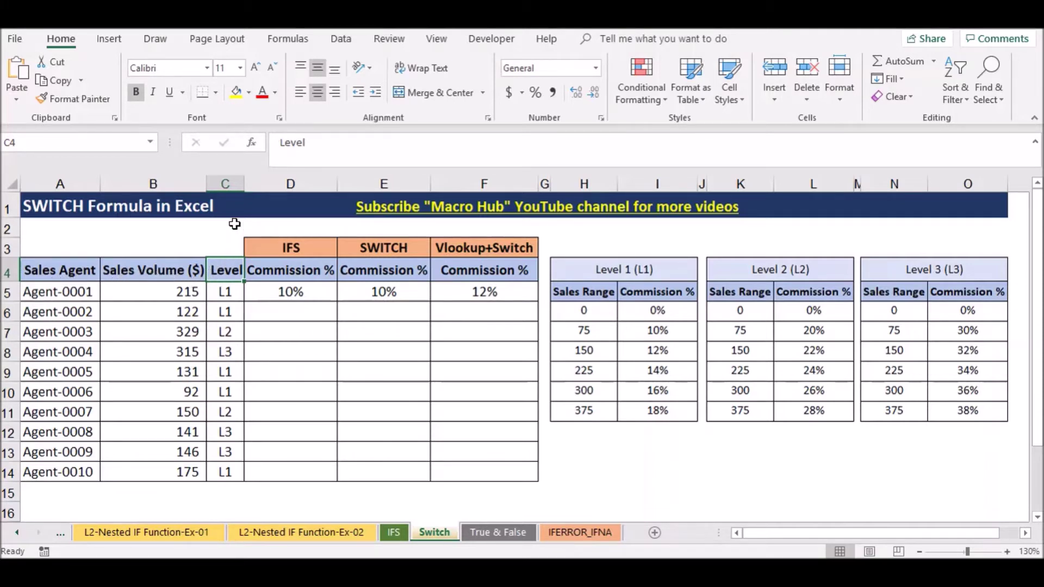
Step: Review the Level column and D5's IFS formula, confirming it unchanged
left_click(225, 184)
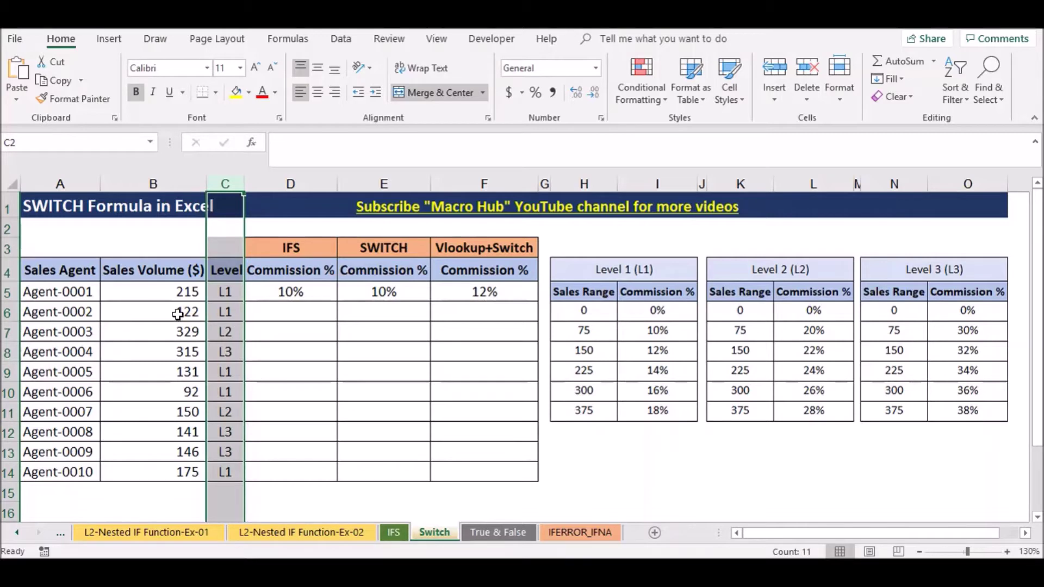
left_click(259, 295)
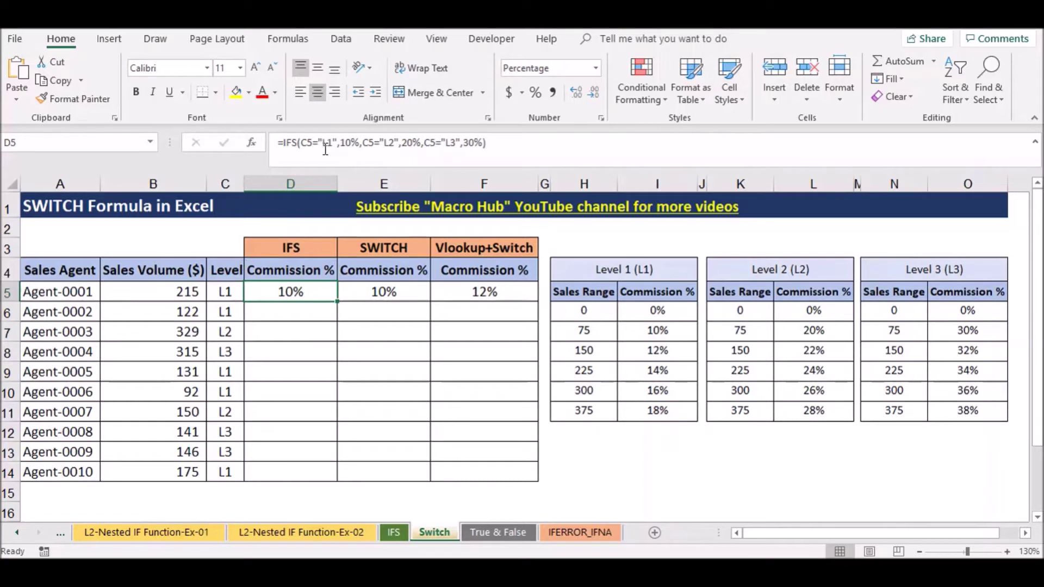
left_click(343, 142)
left_click_drag(340, 142, 356, 145)
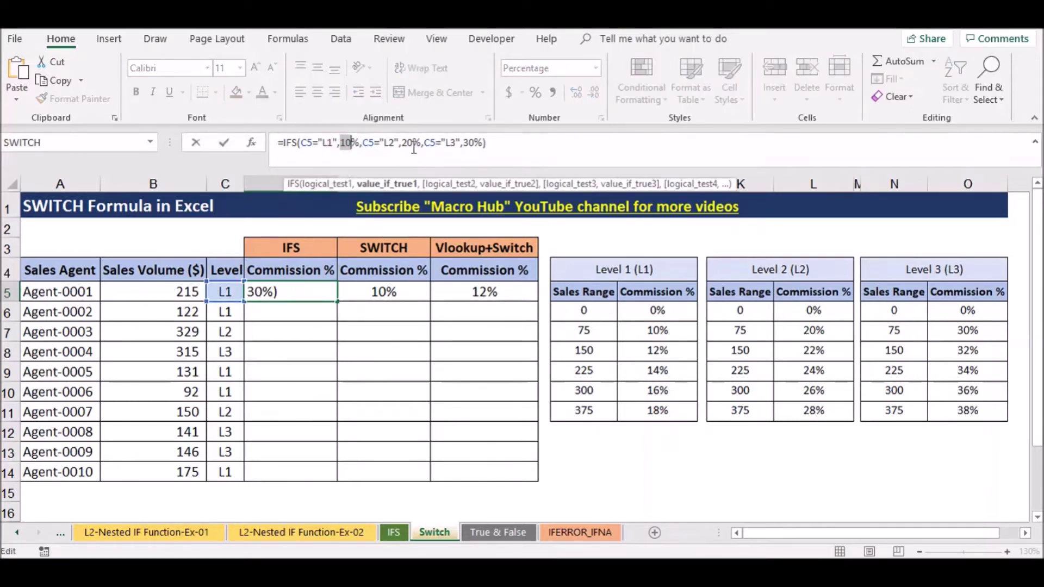
left_click_drag(441, 144, 463, 145)
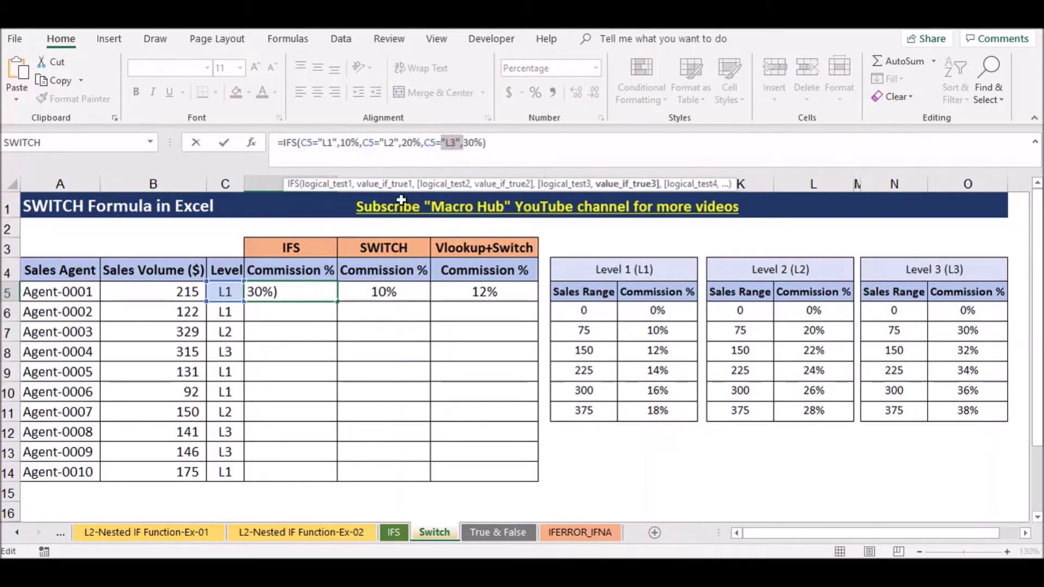
left_click(519, 144)
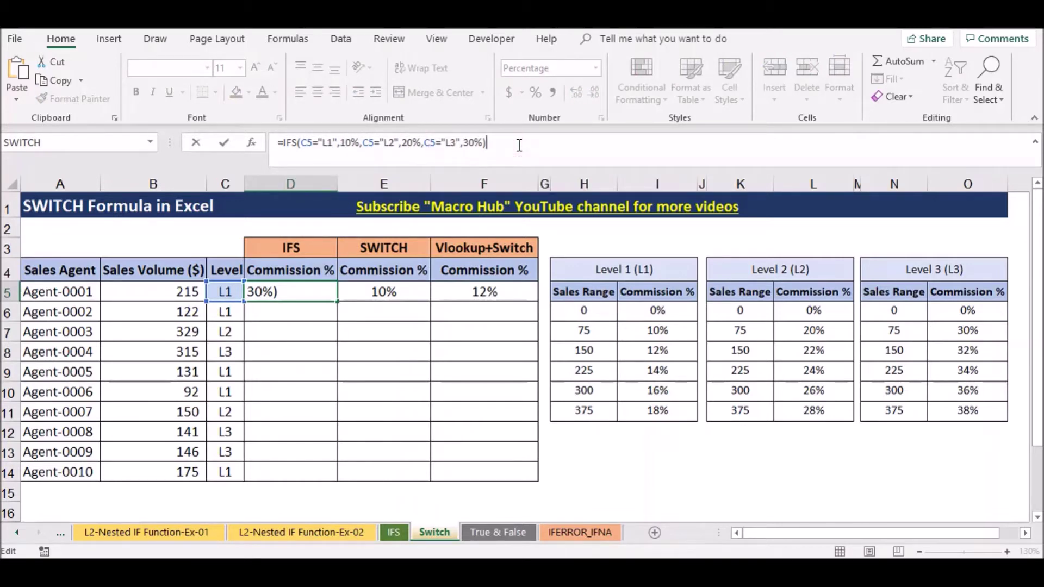
key("Return")
Step: Copy D5's IFS formula down through D14 for all ten agents
left_click(286, 293)
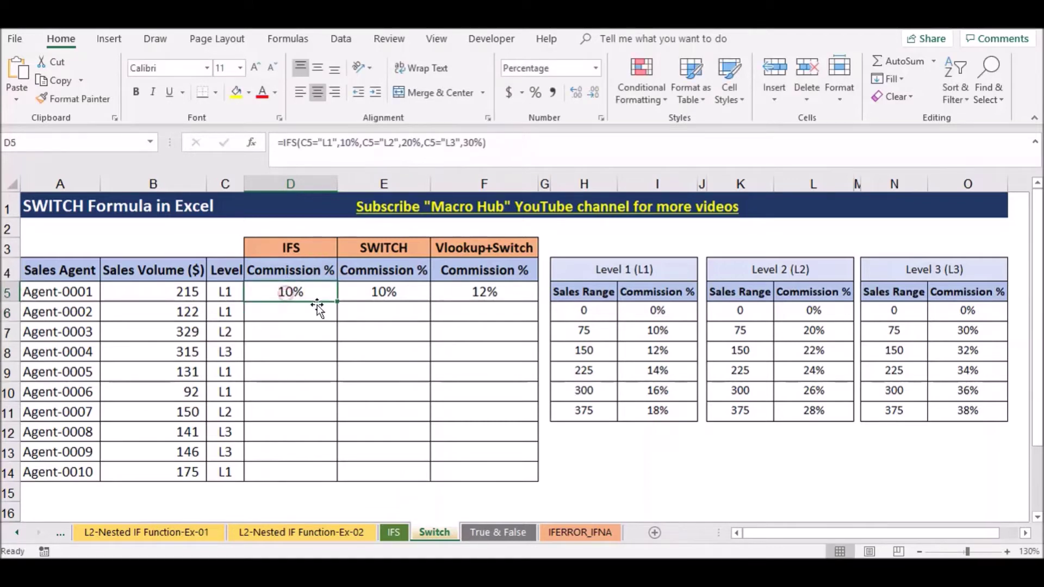
double_click(337, 301)
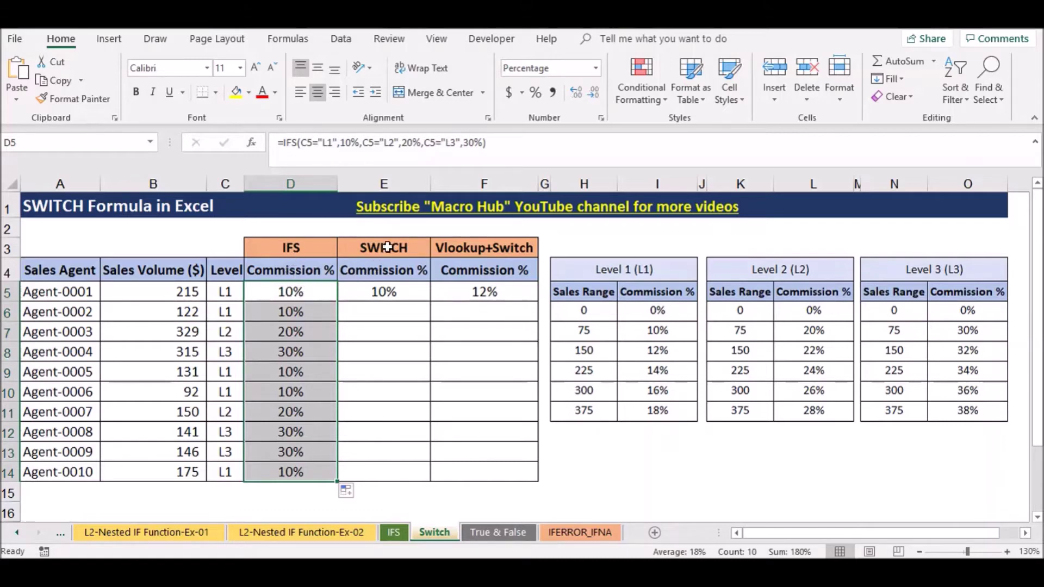
left_click(370, 292)
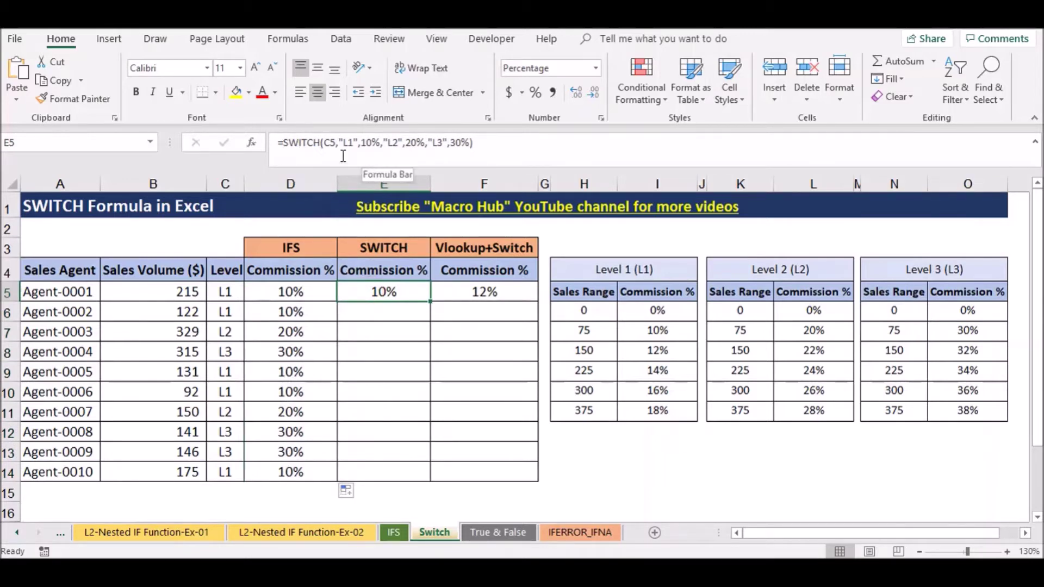
left_click(274, 287)
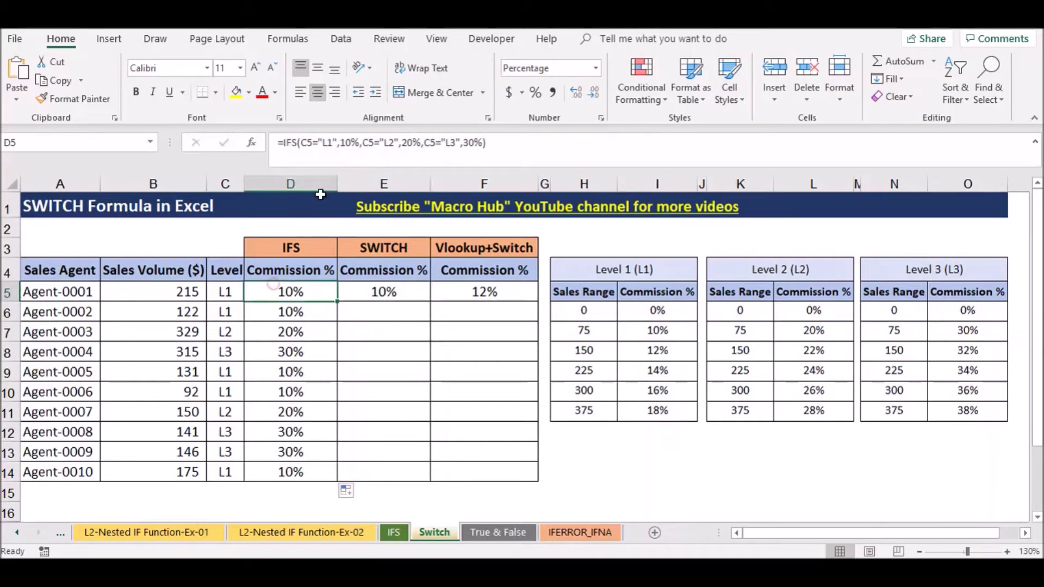
left_click(299, 146)
double_click(307, 142)
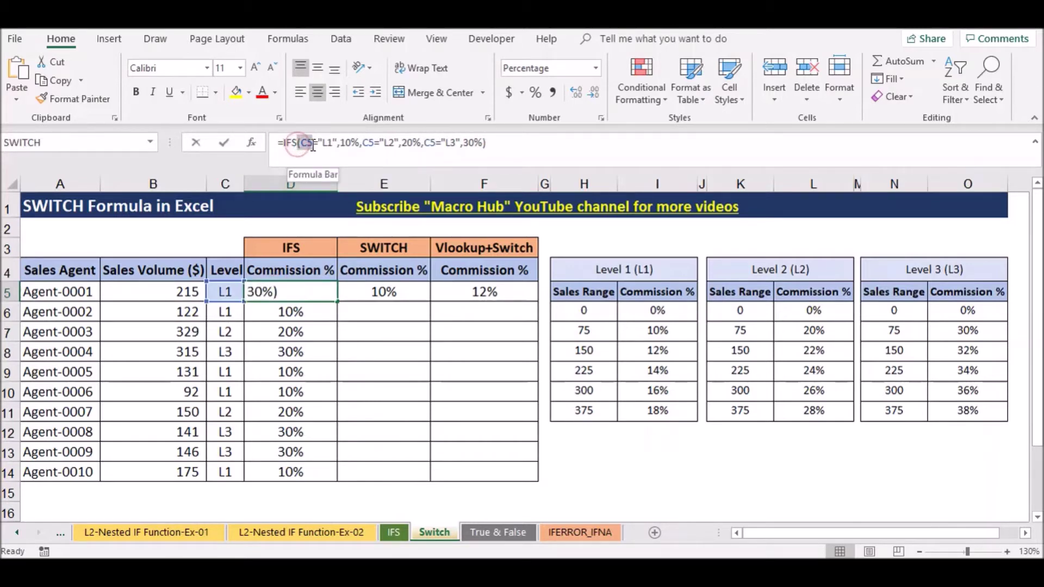
double_click(366, 143)
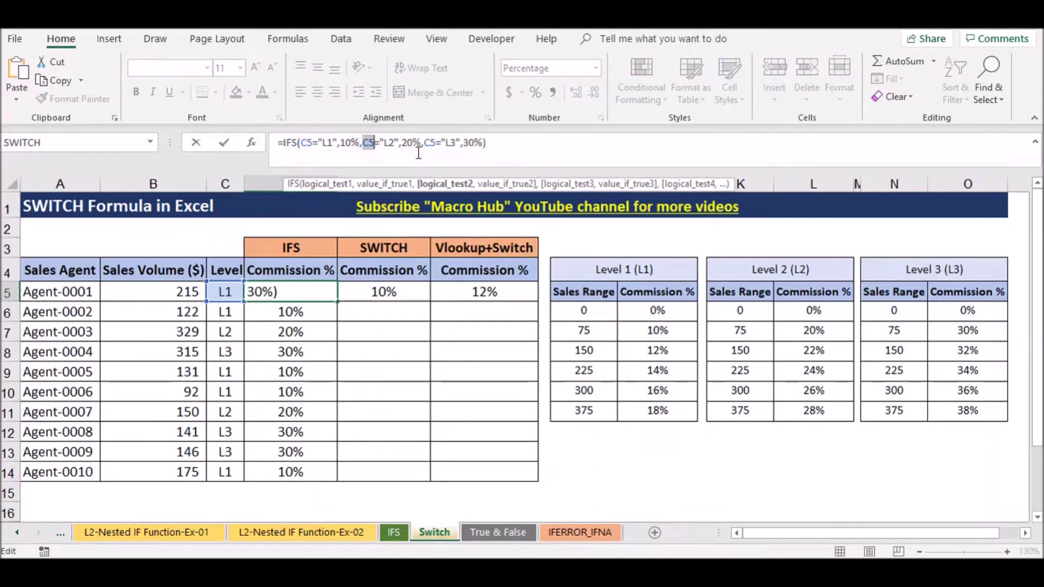
left_click(375, 291)
key("Escape")
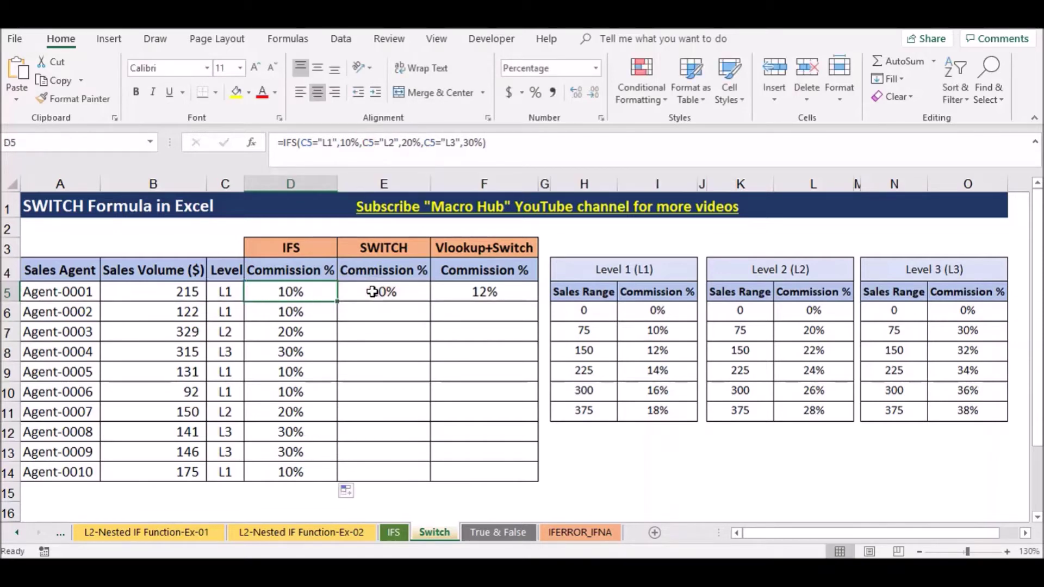
left_click(374, 292)
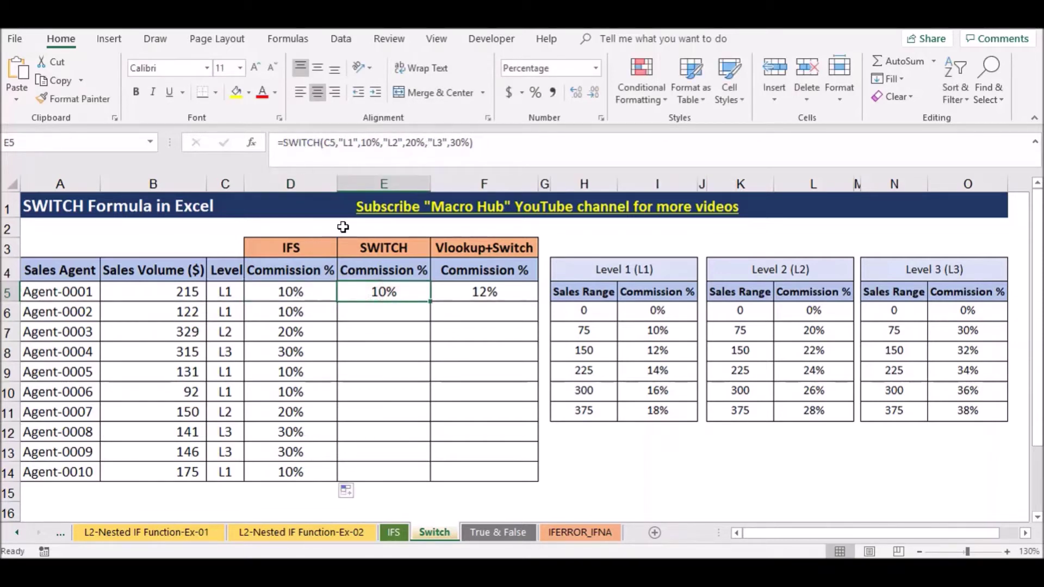
double_click(327, 143)
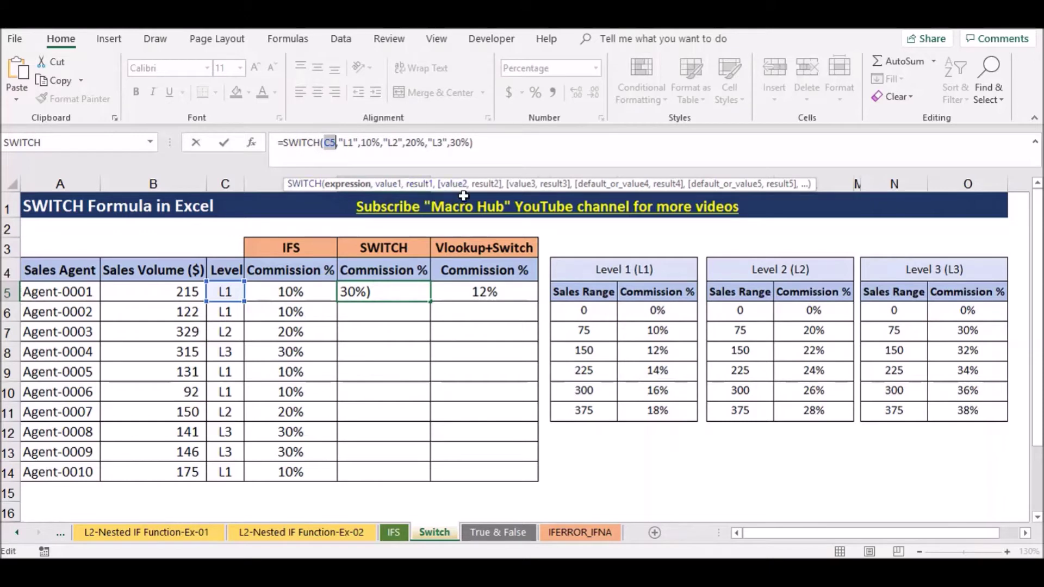
left_click_drag(340, 146, 442, 142)
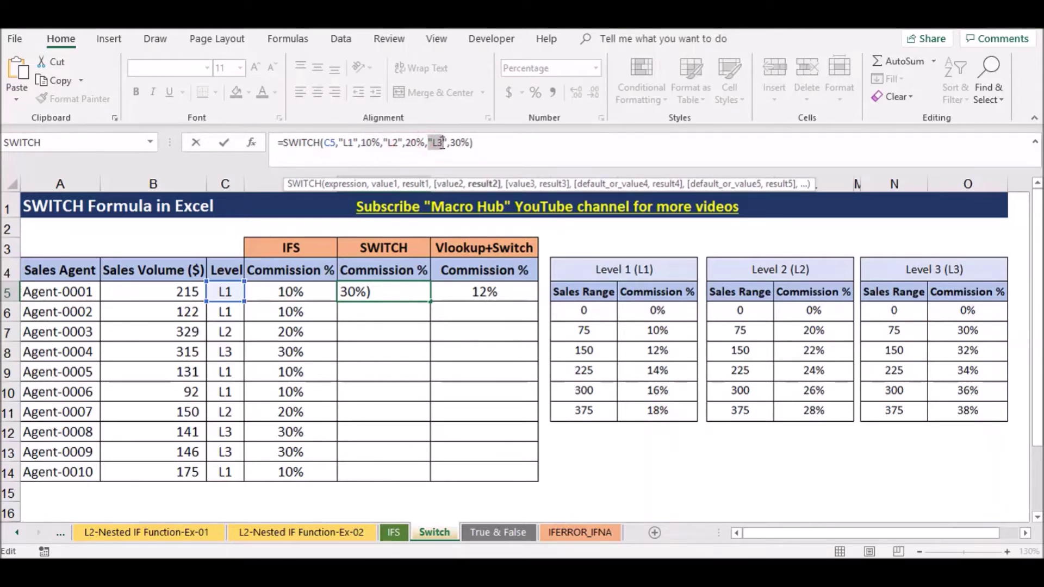
left_click_drag(444, 144, 447, 146)
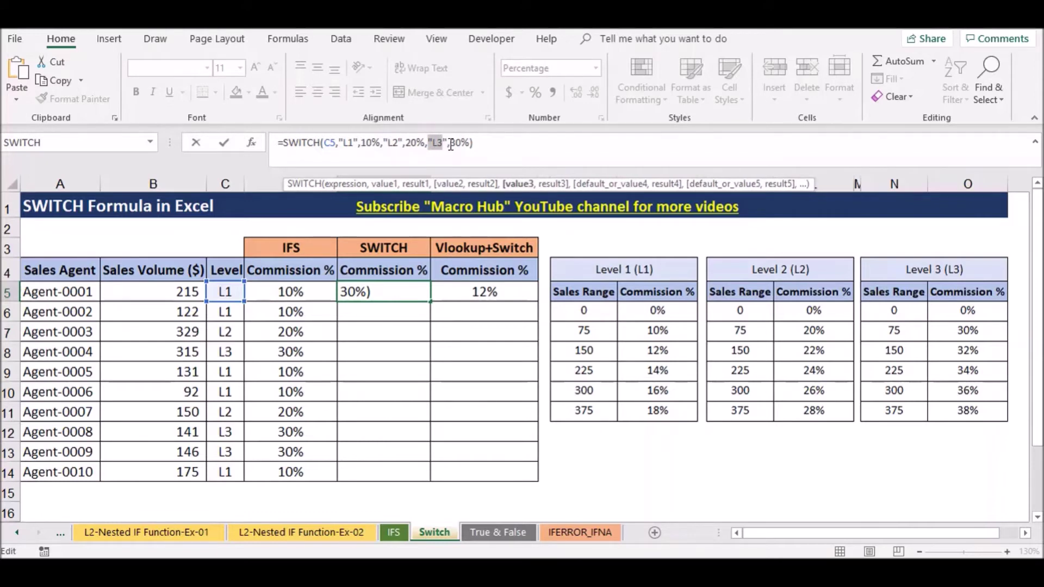
left_click(473, 143)
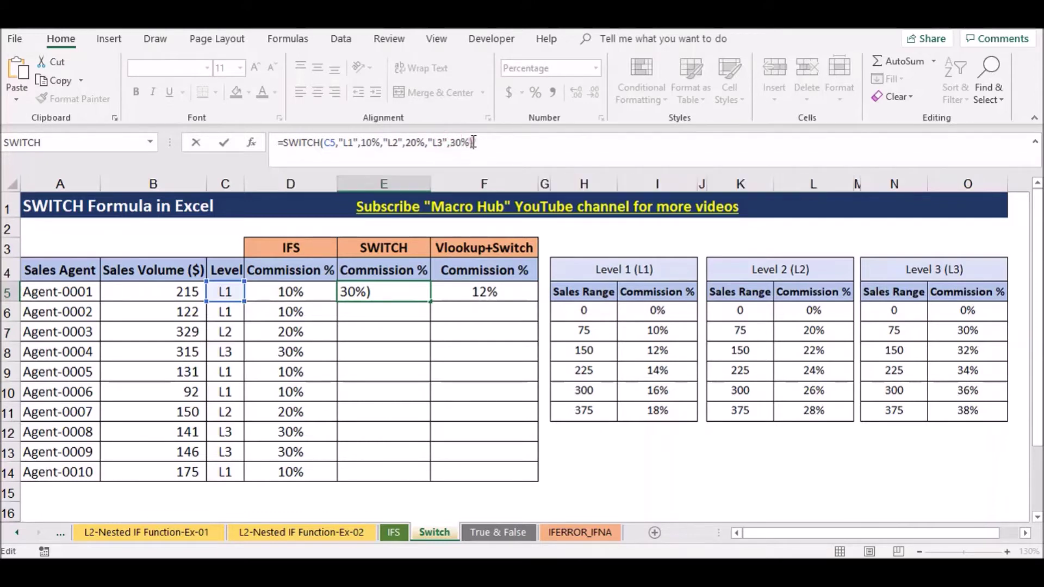
key("Return")
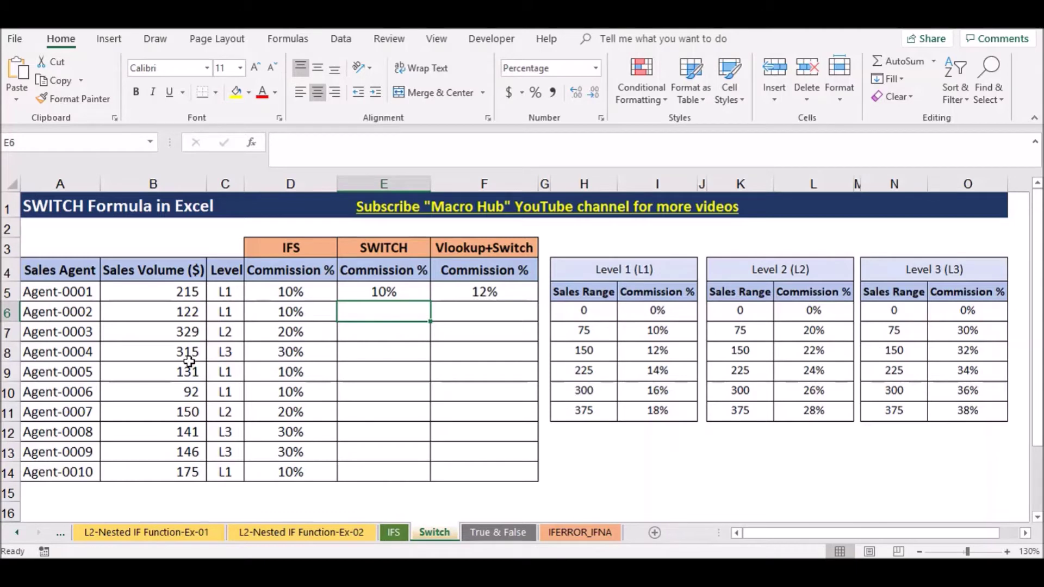
Step: Copy E5's SWITCH formula down through E14 and verify the copy in E6
left_click(417, 292)
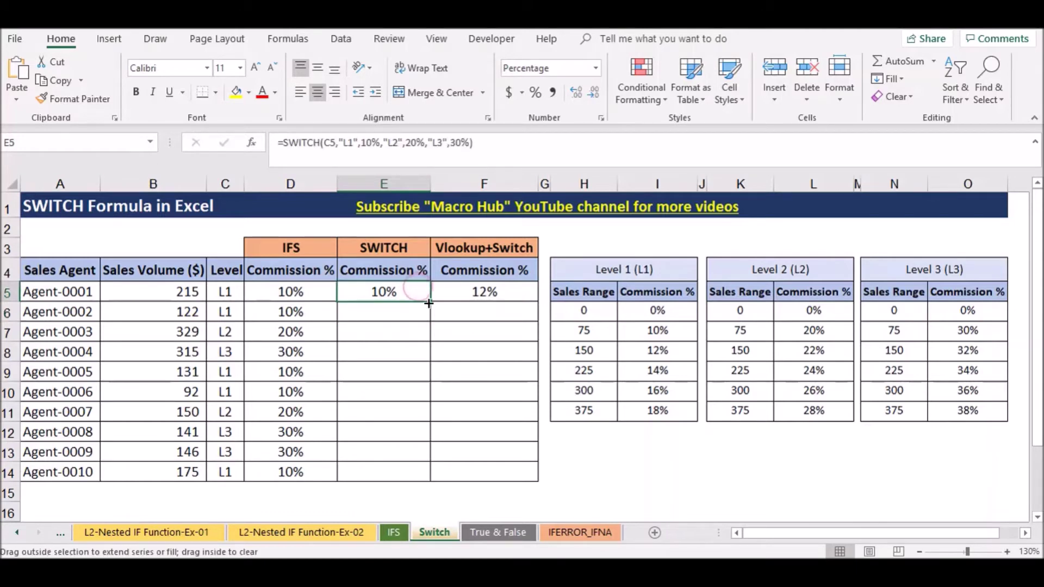
double_click(429, 303)
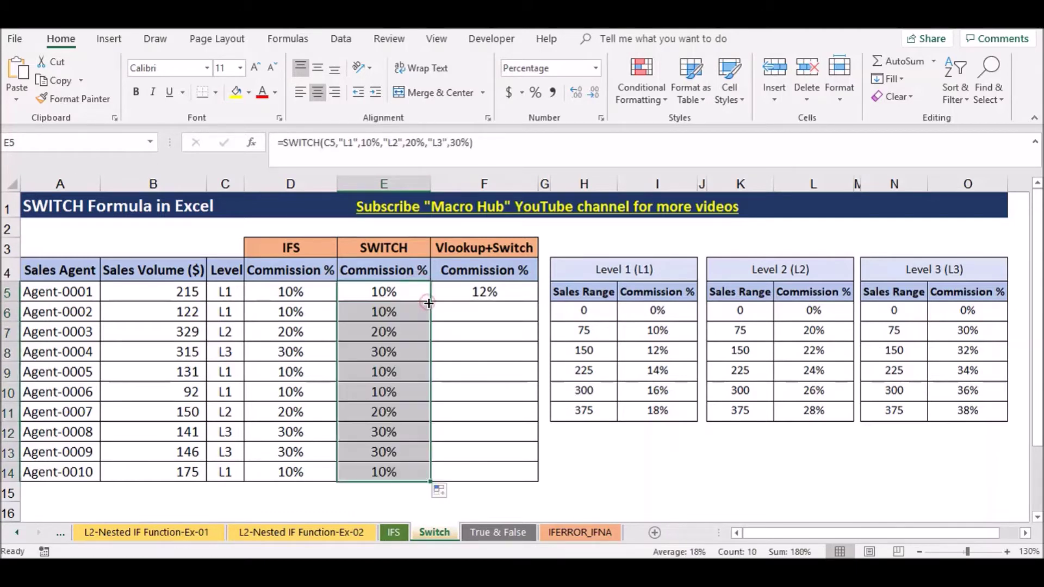
left_click(382, 293)
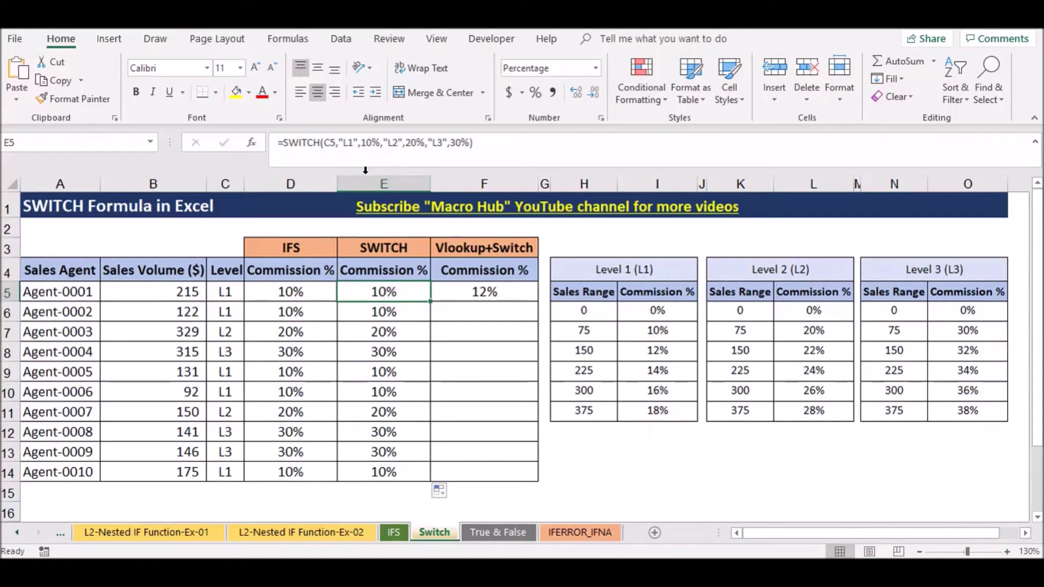
left_click(379, 308)
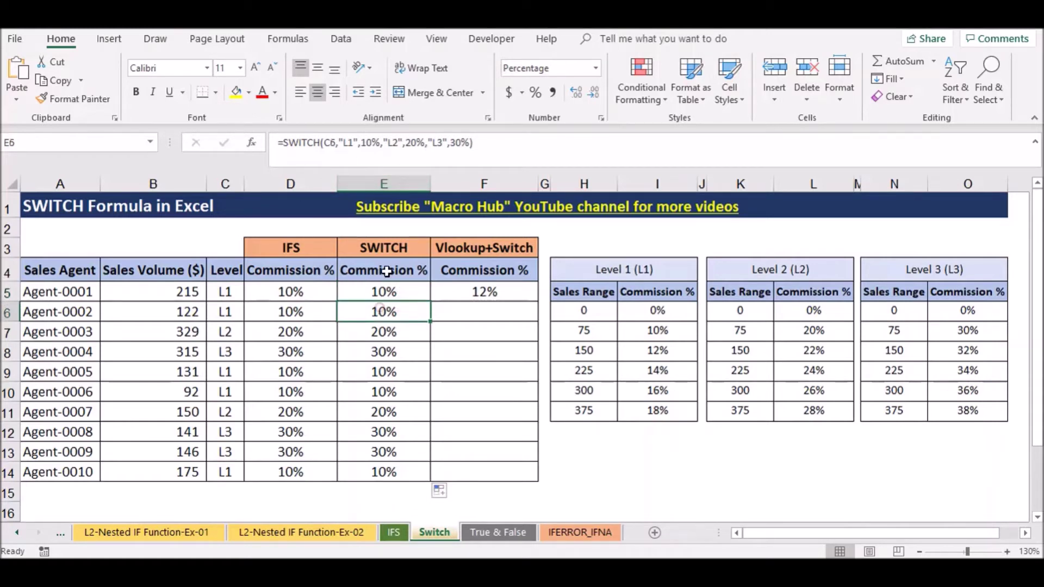
left_click(384, 297)
left_click(381, 312)
left_click_drag(229, 292, 242, 468)
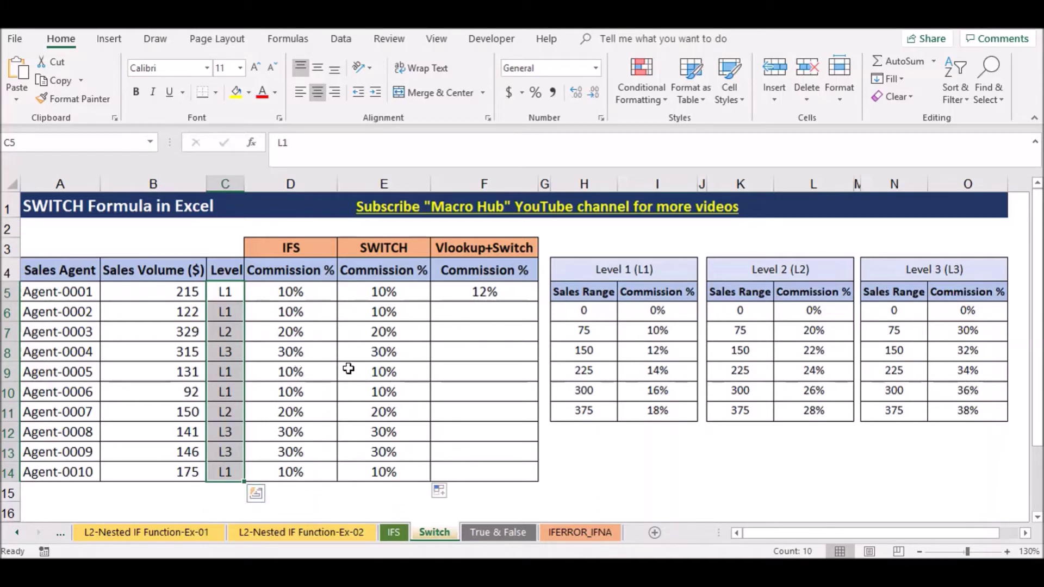
left_click_drag(603, 273, 683, 419)
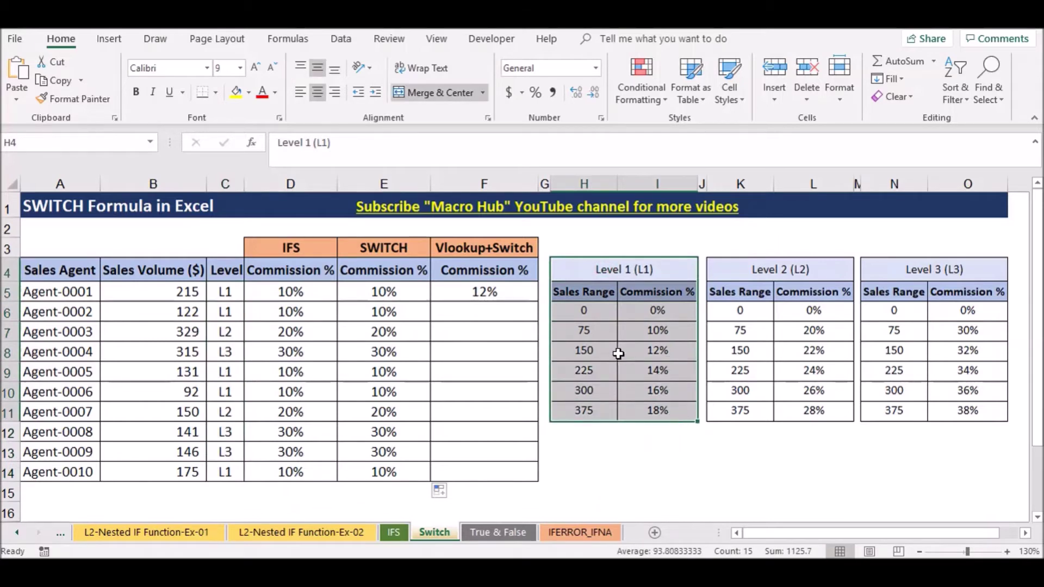
left_click(587, 314)
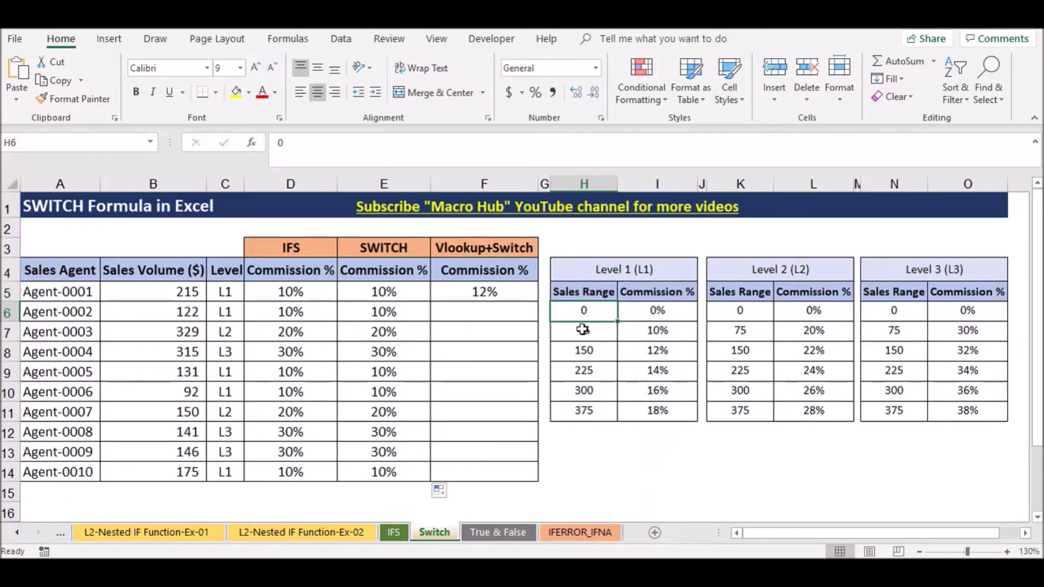
left_click(651, 312)
left_click_drag(592, 311, 657, 313)
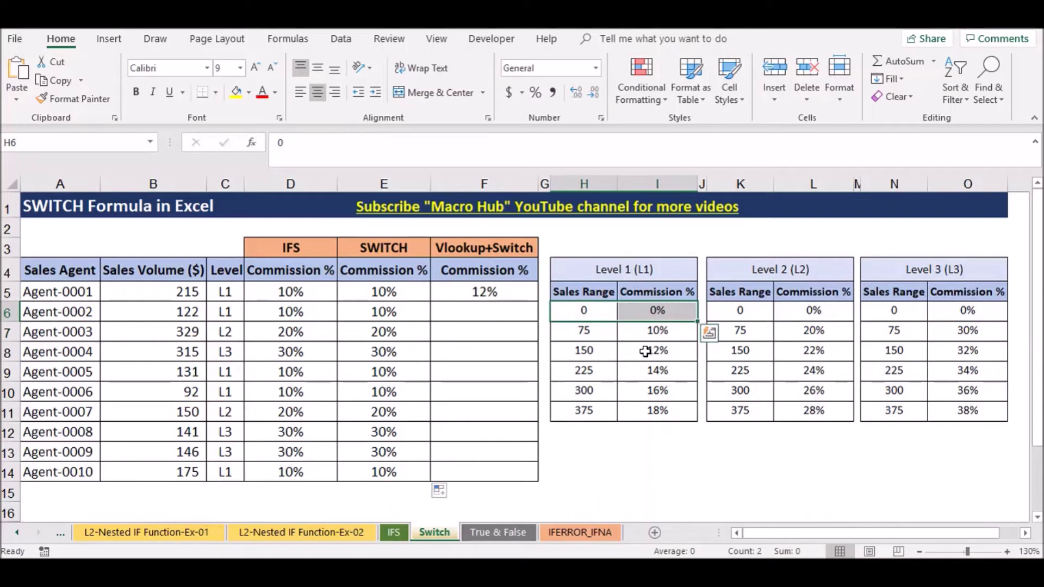
left_click(590, 334)
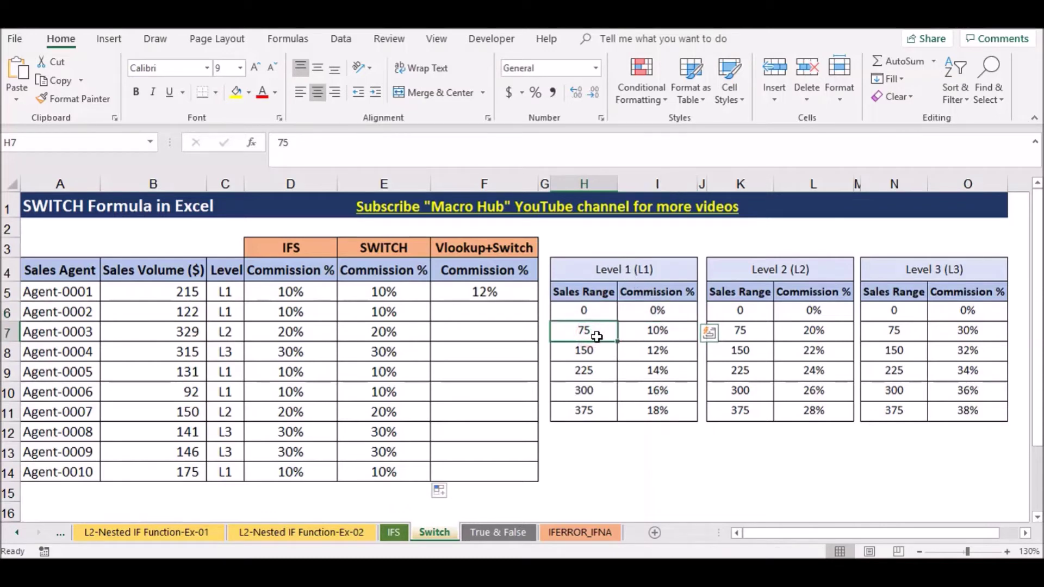
left_click(642, 328)
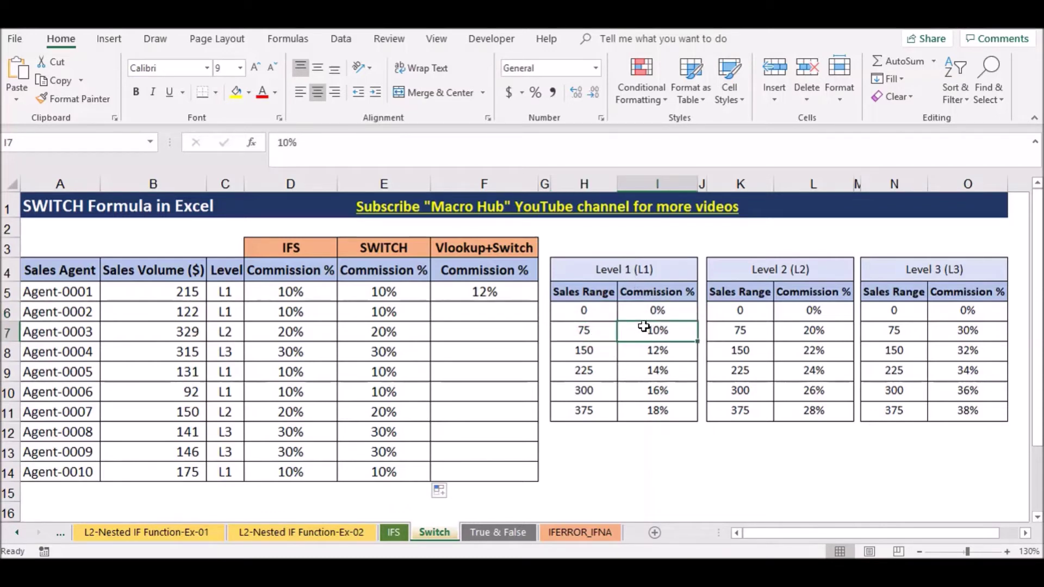
left_click(587, 351)
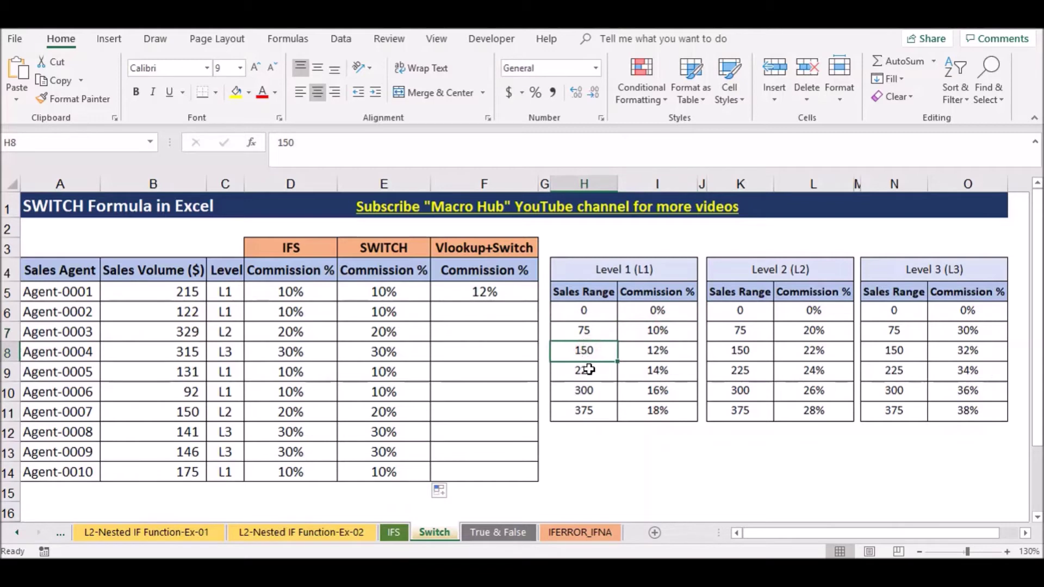
left_click_drag(661, 351, 588, 354)
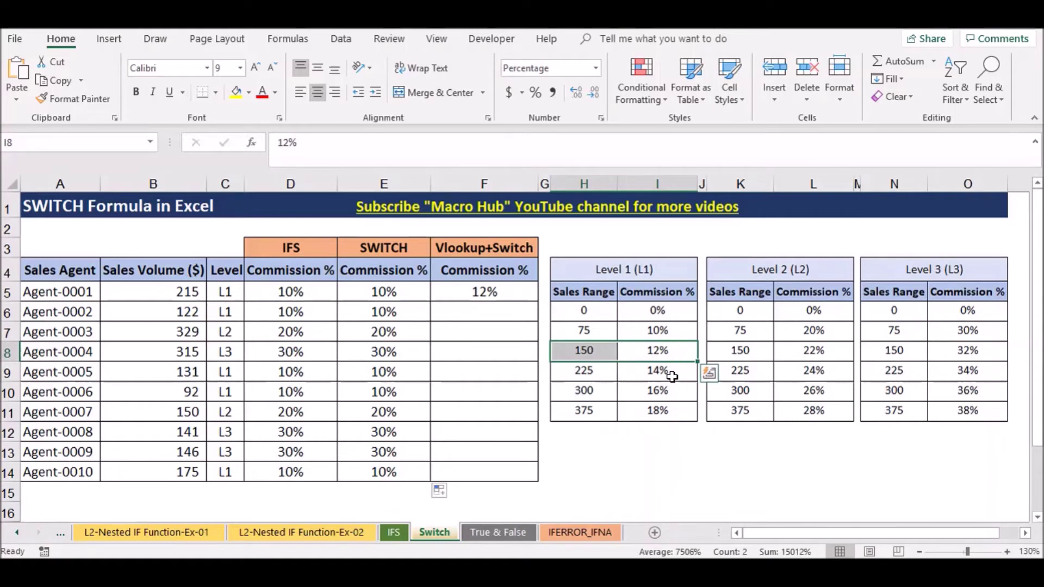
left_click(750, 273)
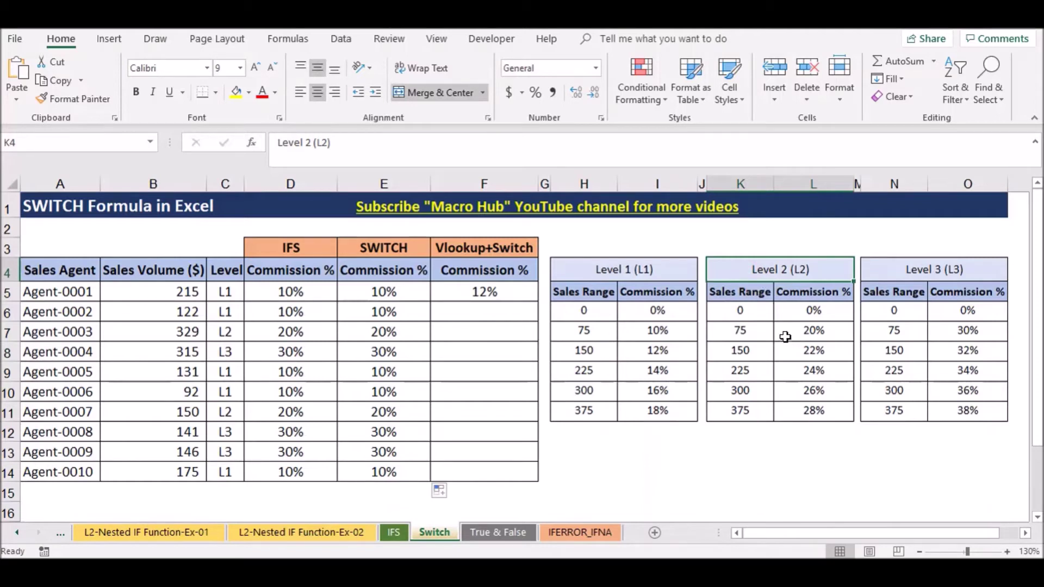
left_click_drag(755, 312, 813, 404)
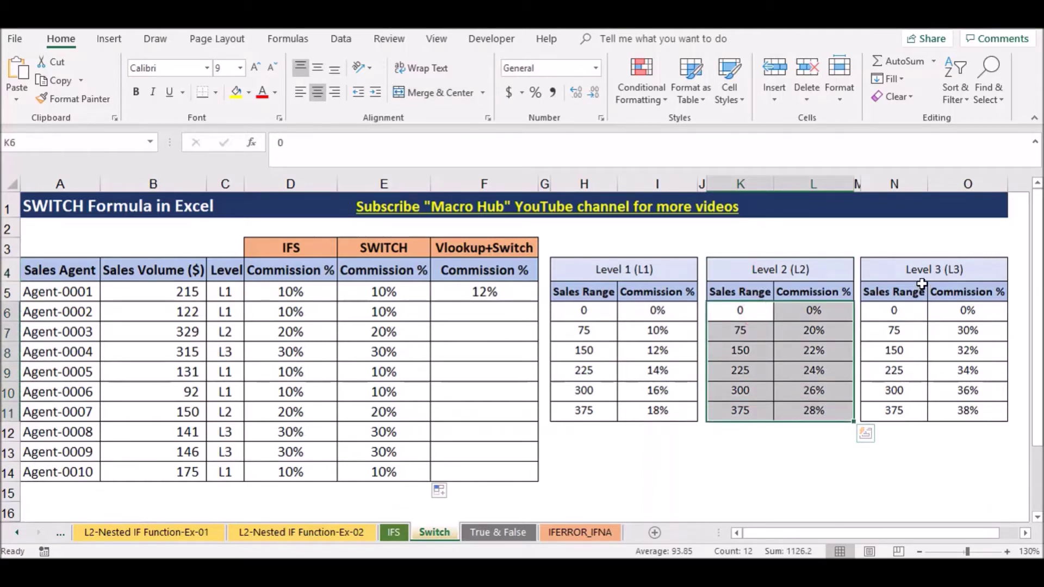
left_click(913, 269)
left_click_drag(885, 310, 954, 416)
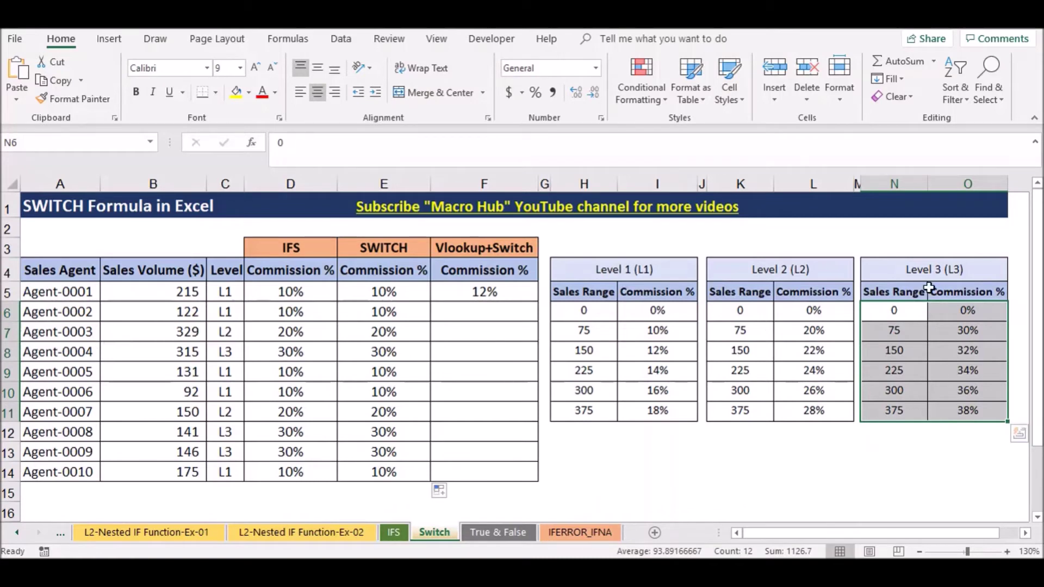
left_click(882, 346)
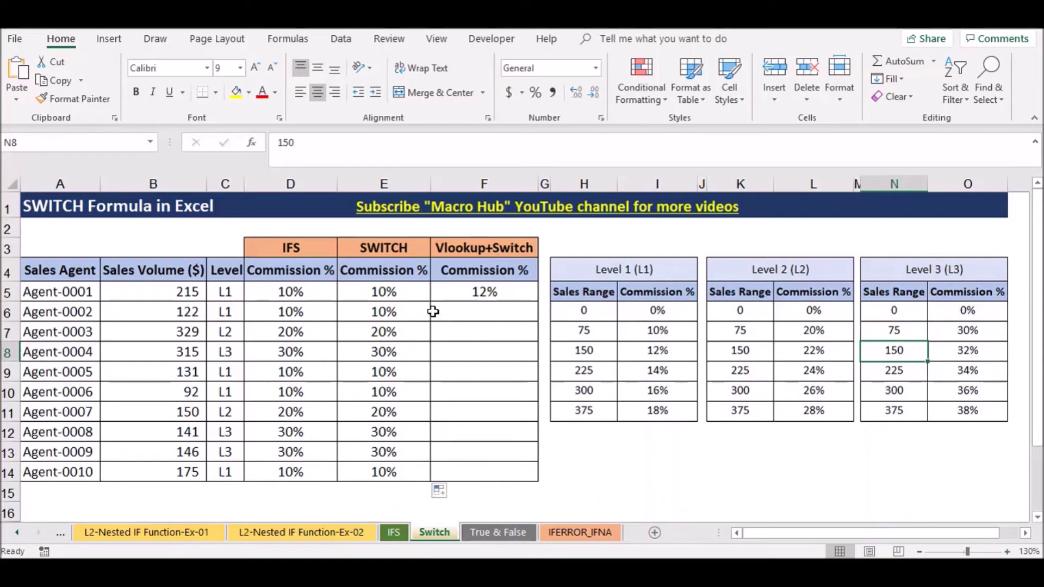
left_click(485, 283)
left_click(468, 314)
left_click(468, 287)
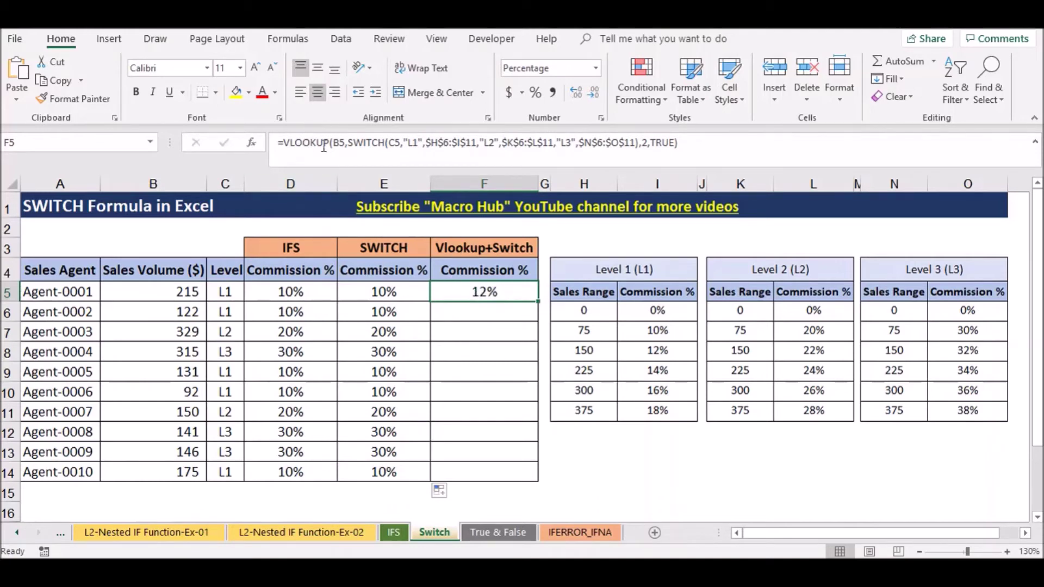
double_click(457, 292)
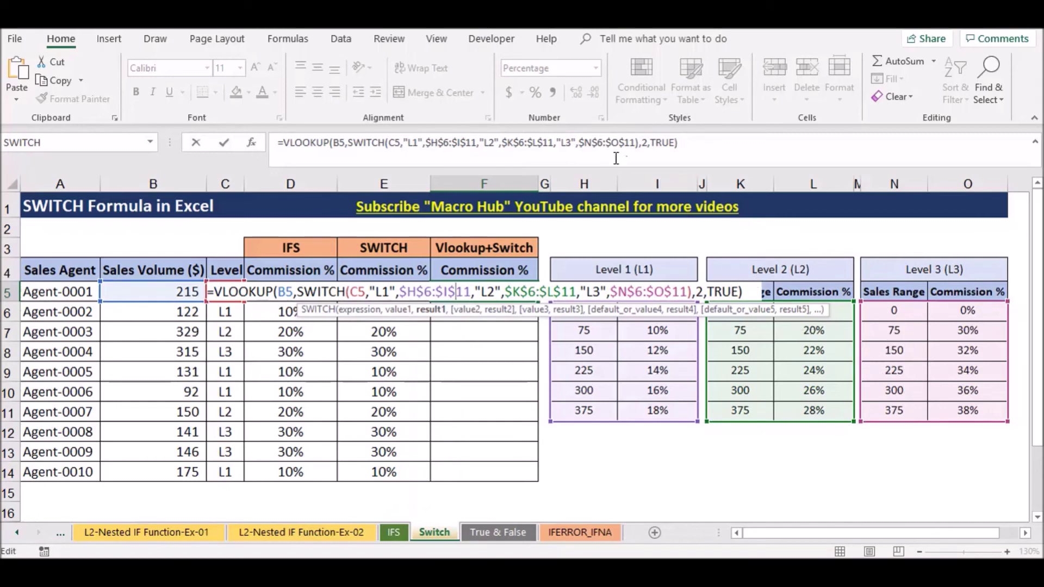
left_click(687, 143)
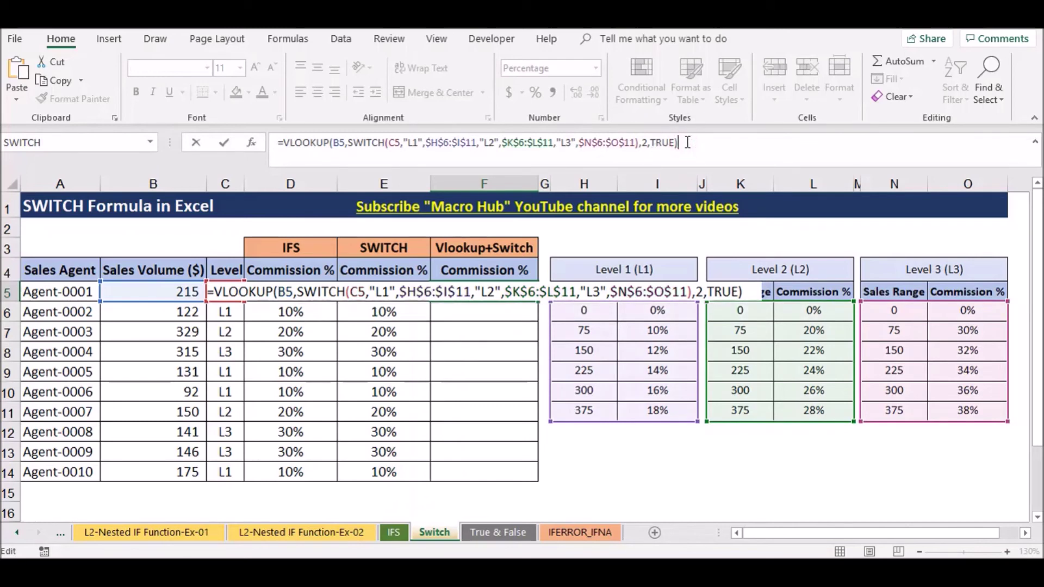
key("Return")
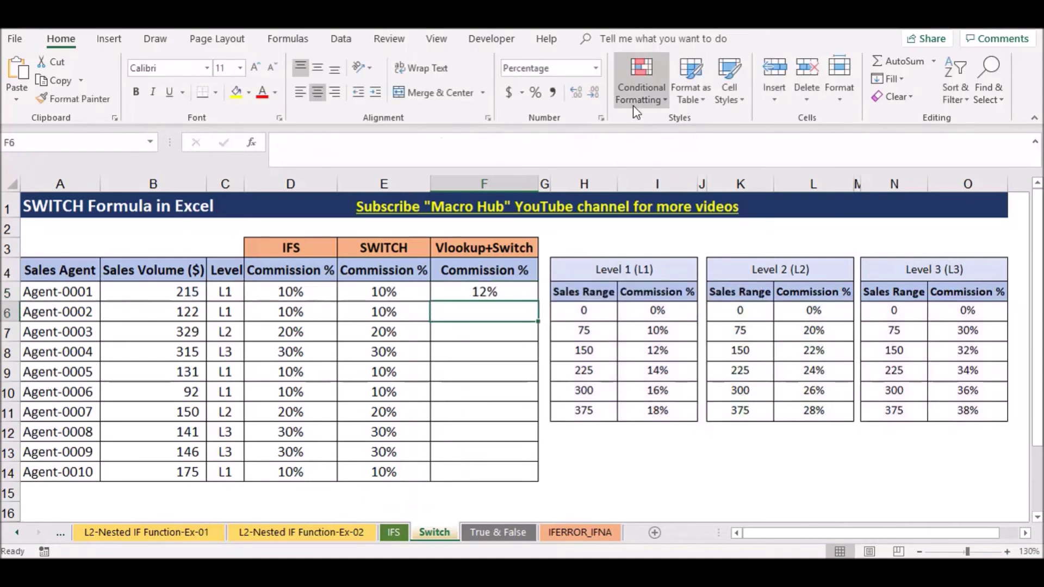
left_click(478, 294)
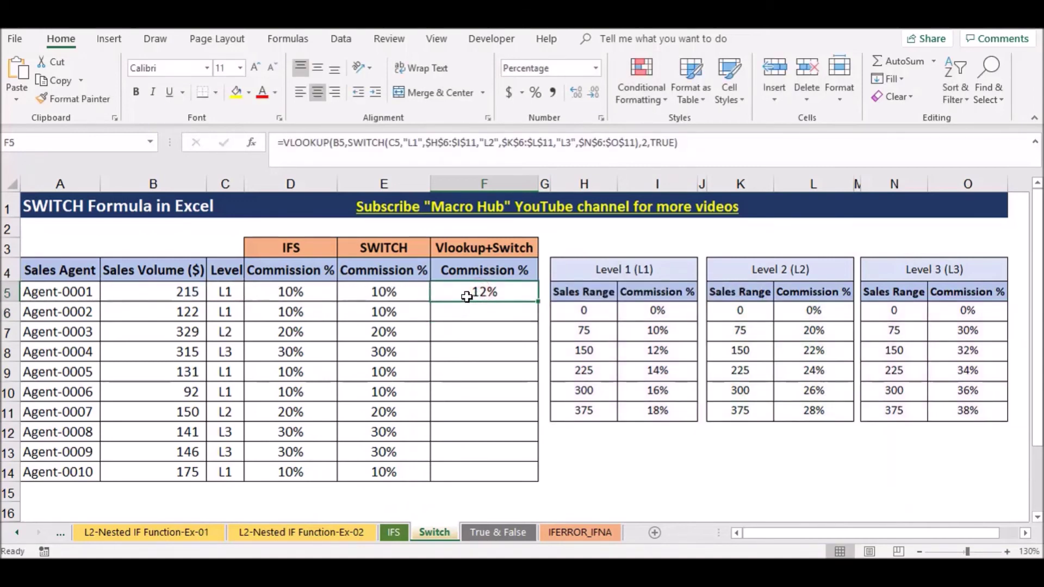
left_click(154, 293)
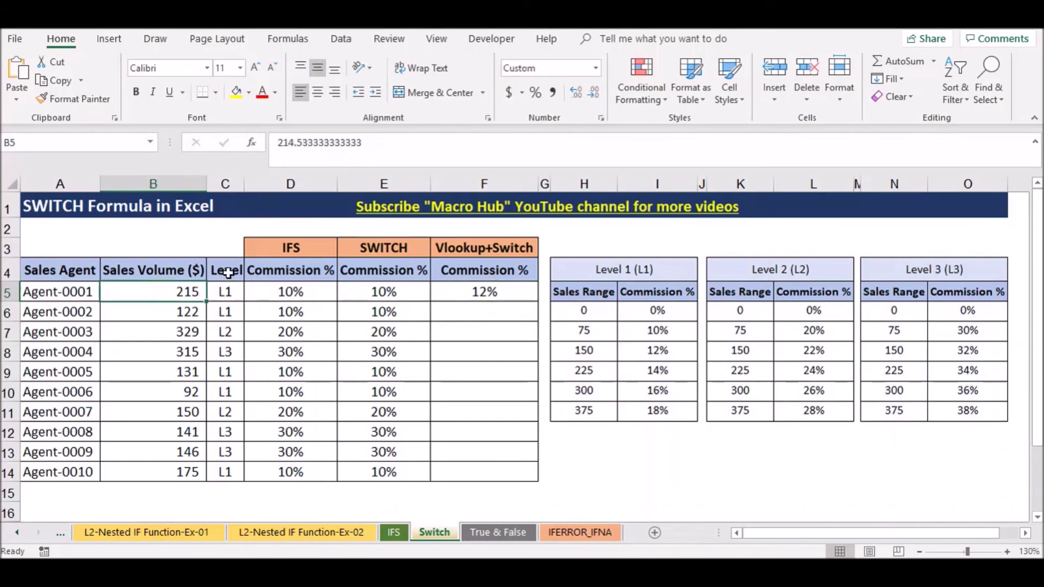
left_click(602, 269)
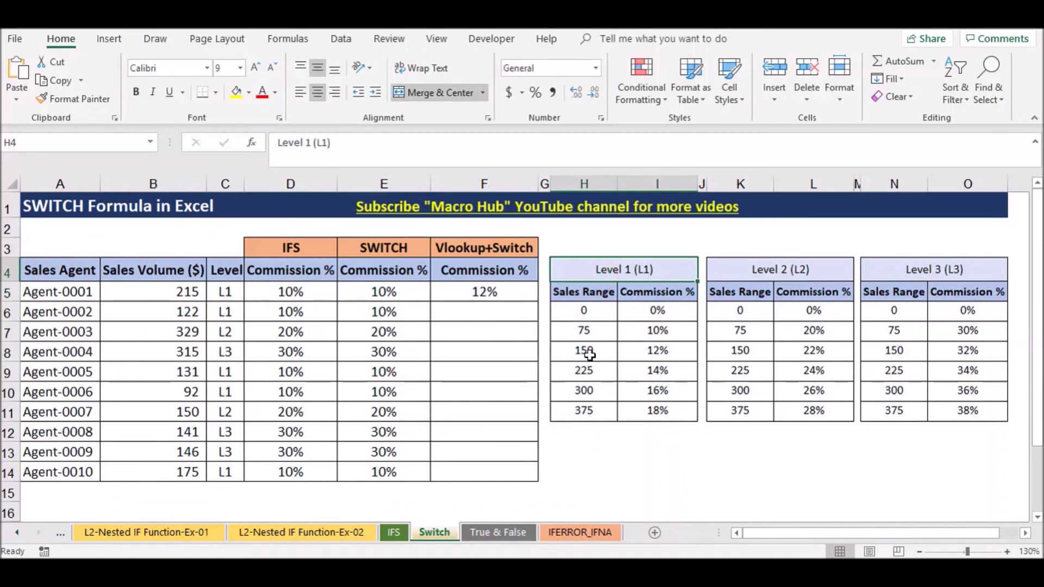
left_click_drag(587, 350, 645, 350)
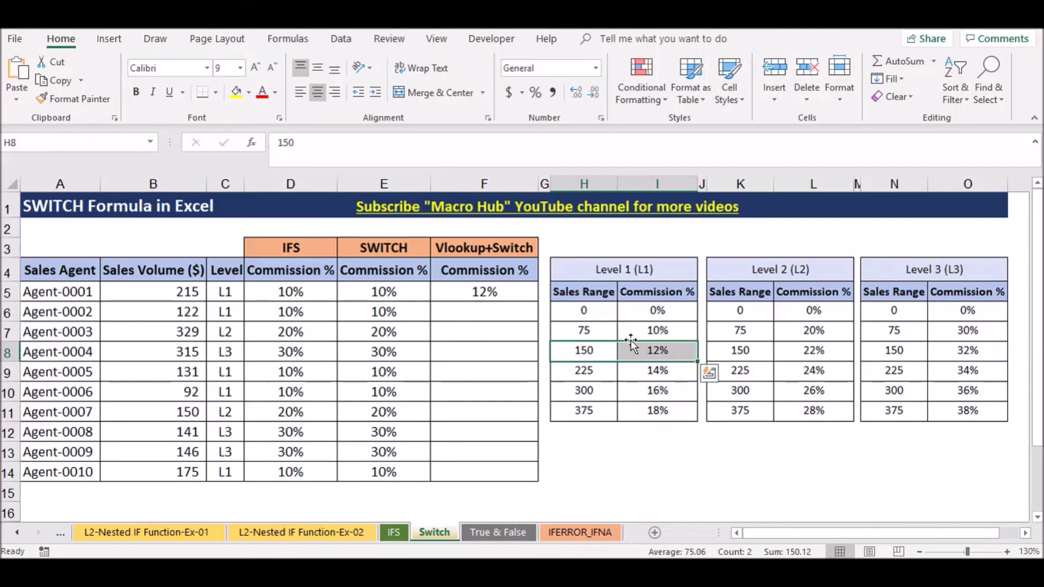
left_click(519, 294)
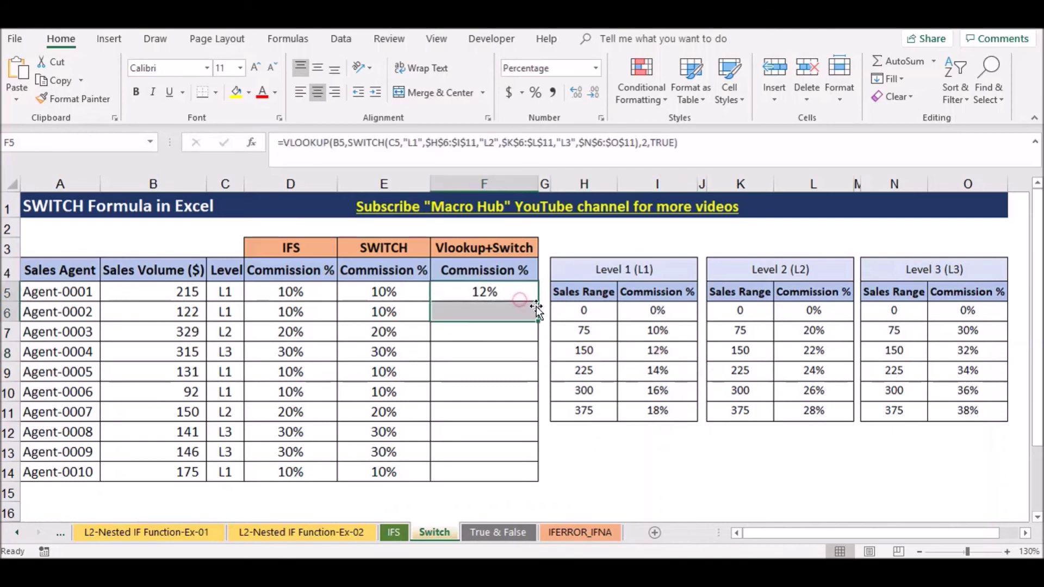
Step: Copy F5's Vlookup+Switch formula down to F14, checking Agent-0002 and Agent-0003 results
double_click(537, 300)
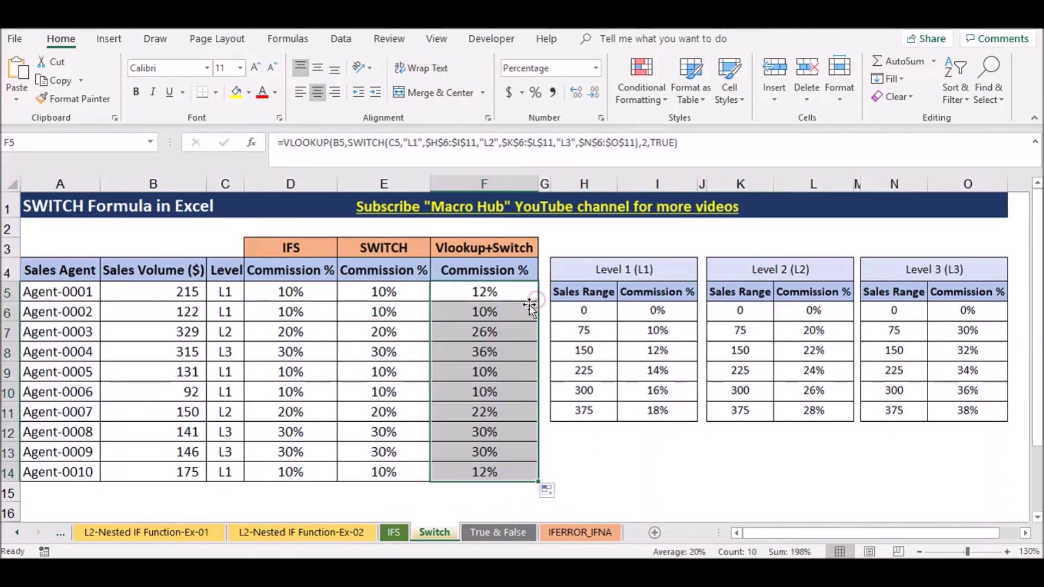
left_click(488, 314)
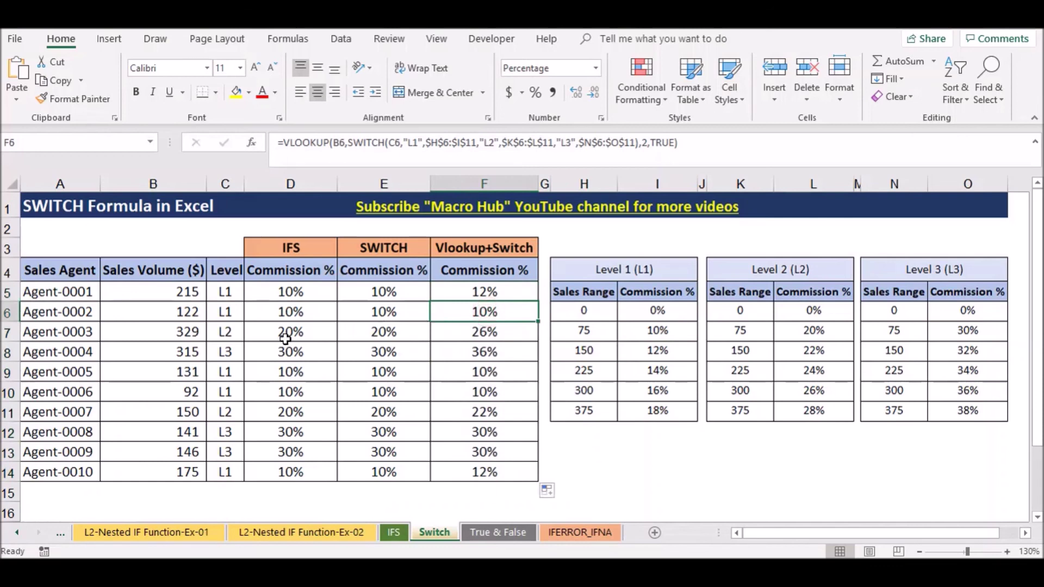
left_click(508, 334)
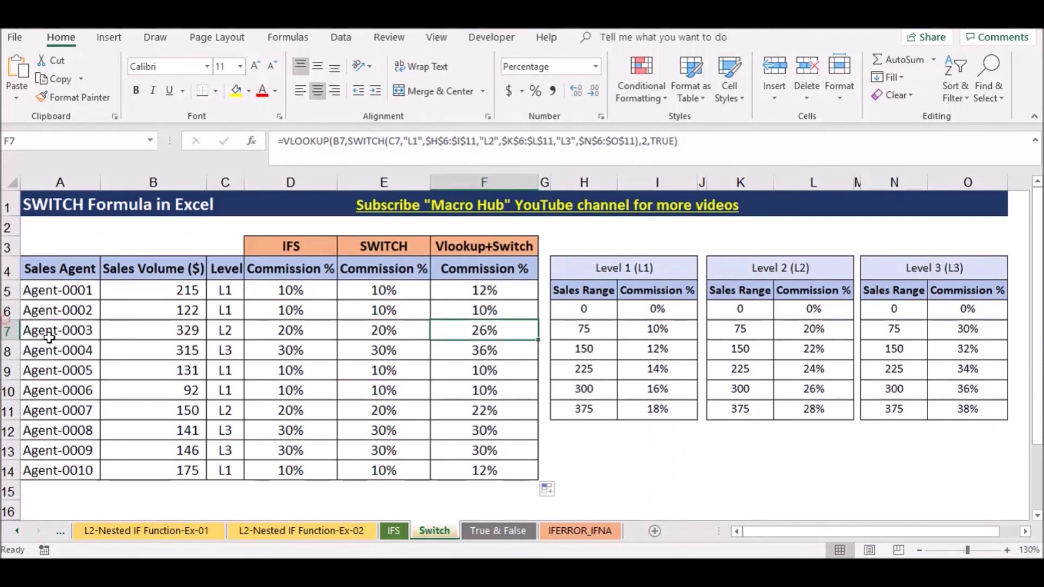
left_click(148, 331)
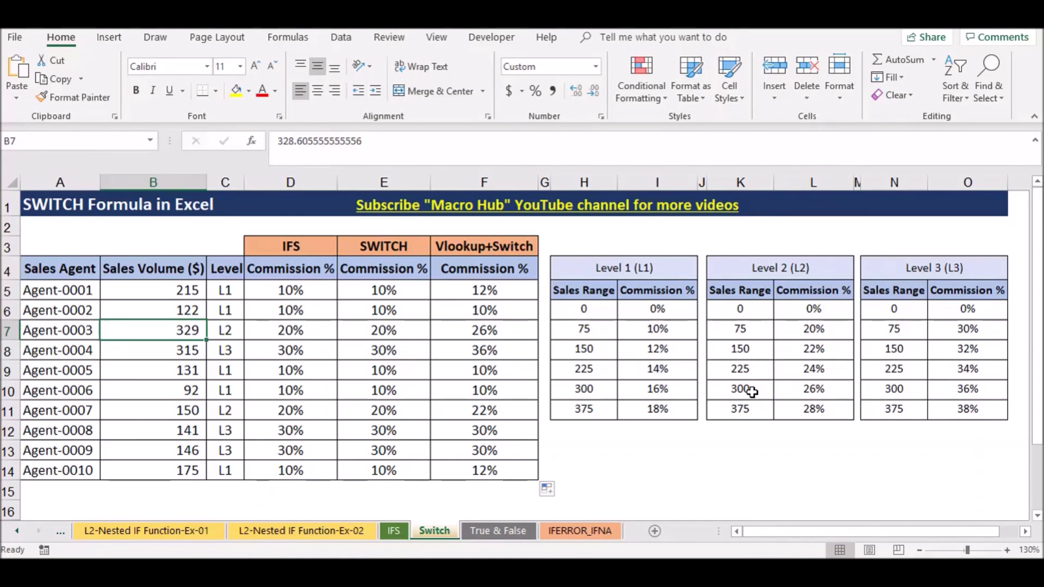
left_click_drag(745, 394, 814, 391)
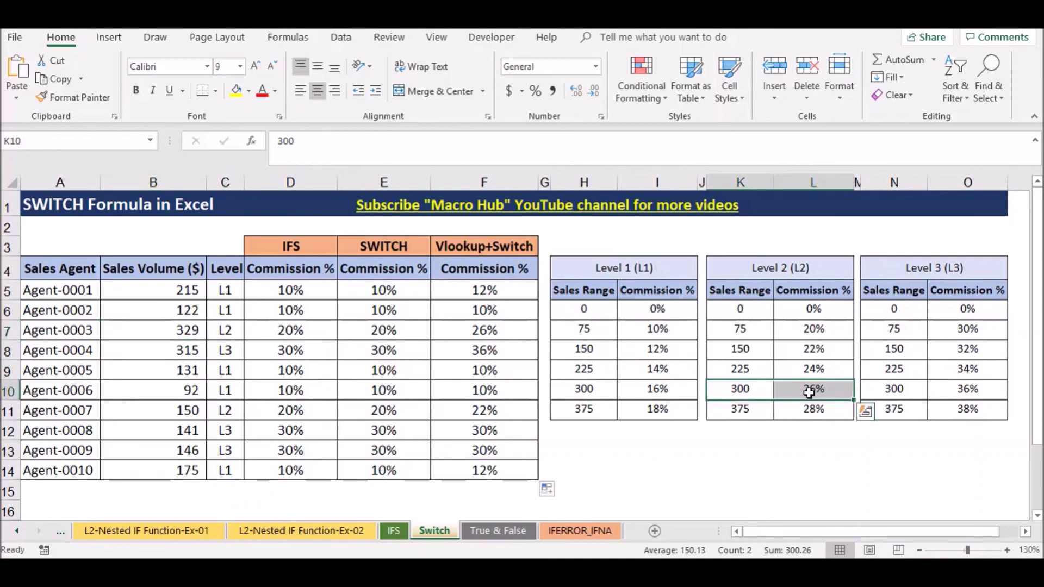